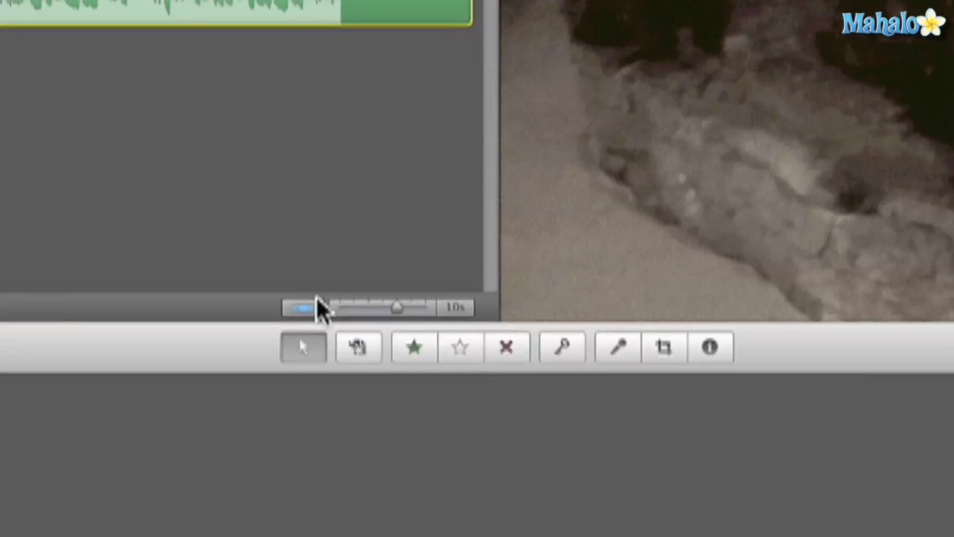
Step: Turn off the waveform display so the timeline clips show only thumbnails
click(401, 283)
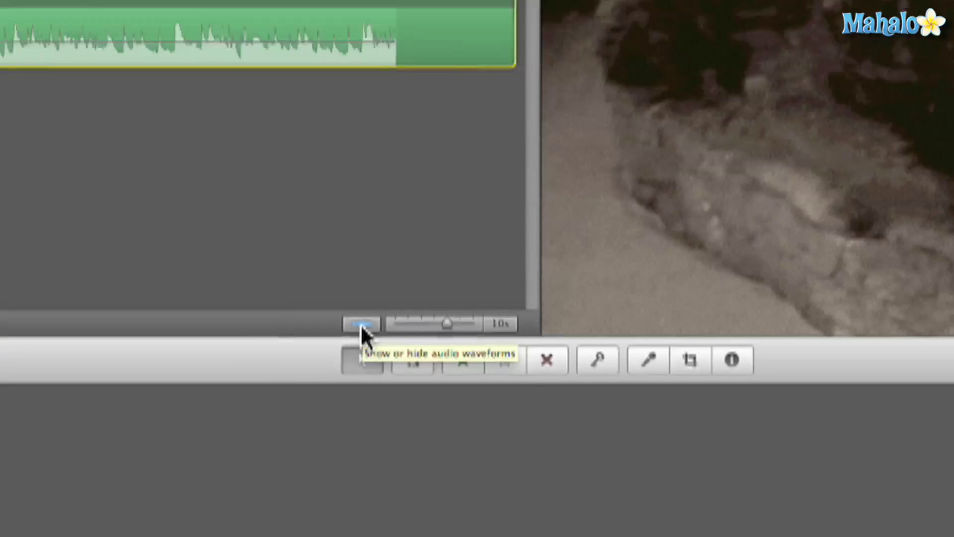
click(303, 313)
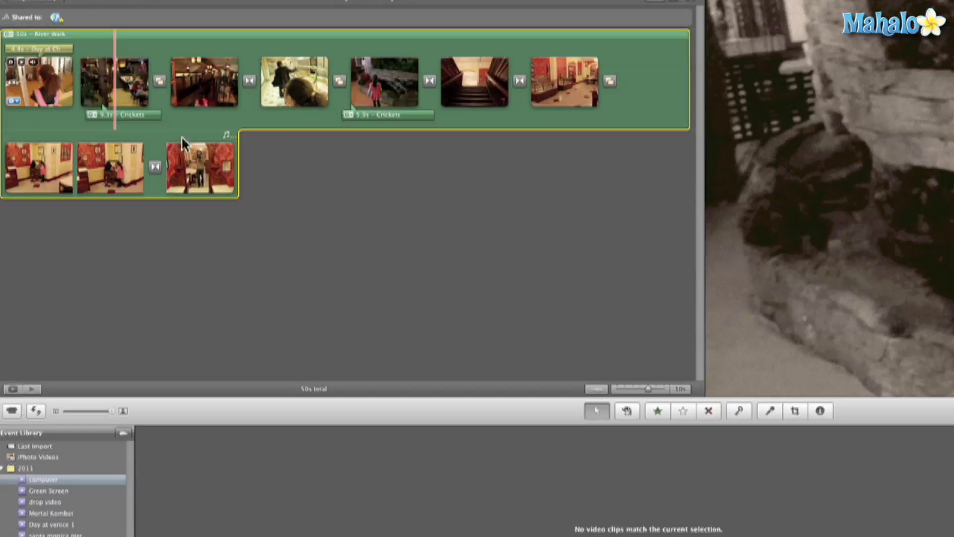
Step: Lower the first clip's volume to 50% in the Inspector's Audio settings
double_click(48, 100)
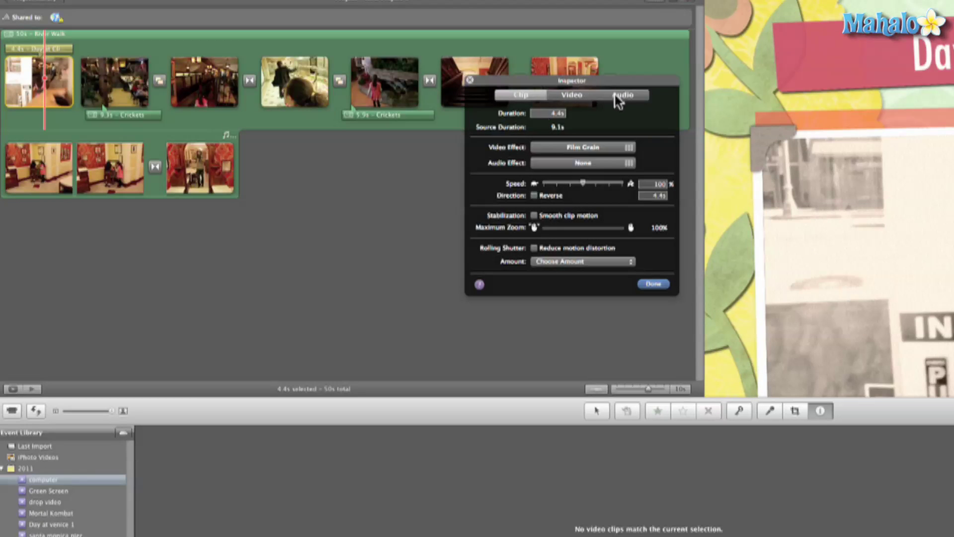
click(619, 96)
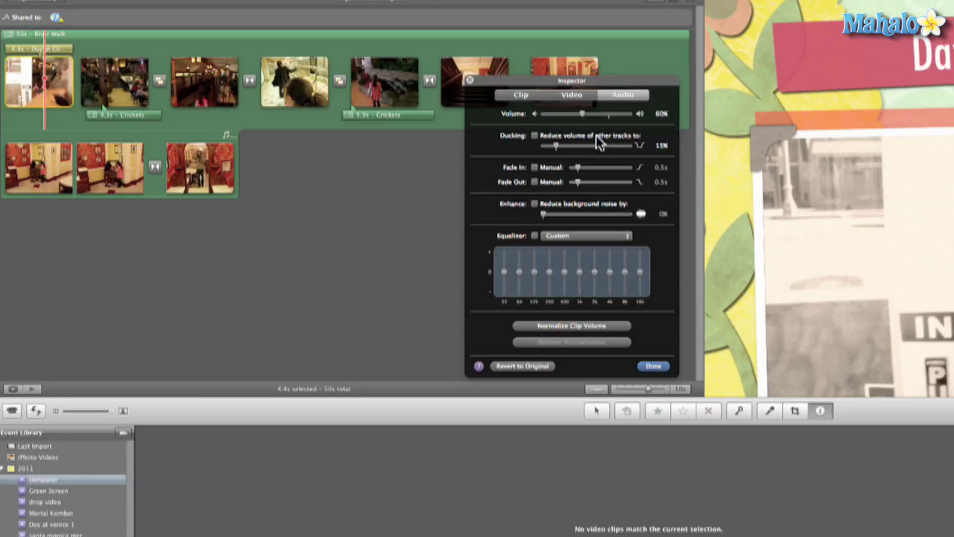
click(579, 115)
click(470, 80)
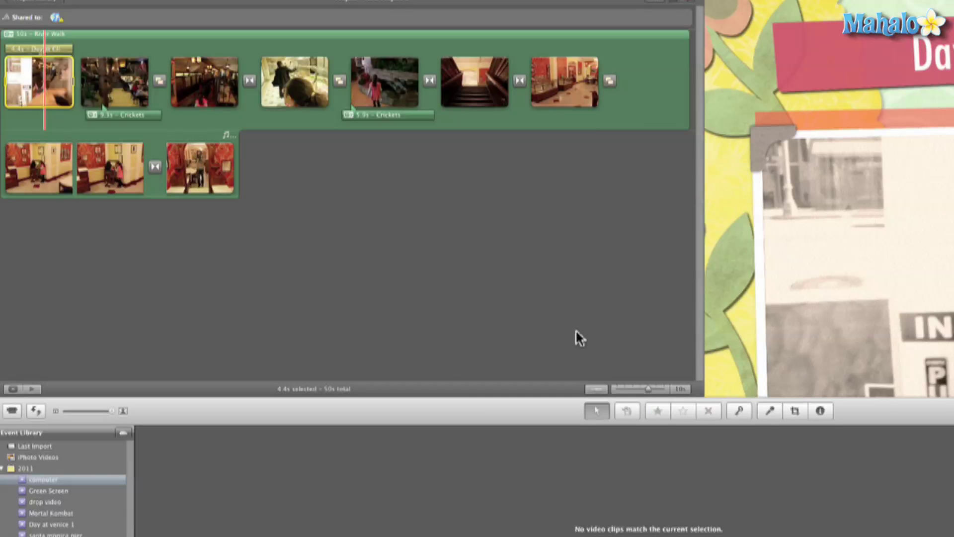
Step: Show every clip's waveform, drop the background music to 21% and play it back
click(595, 391)
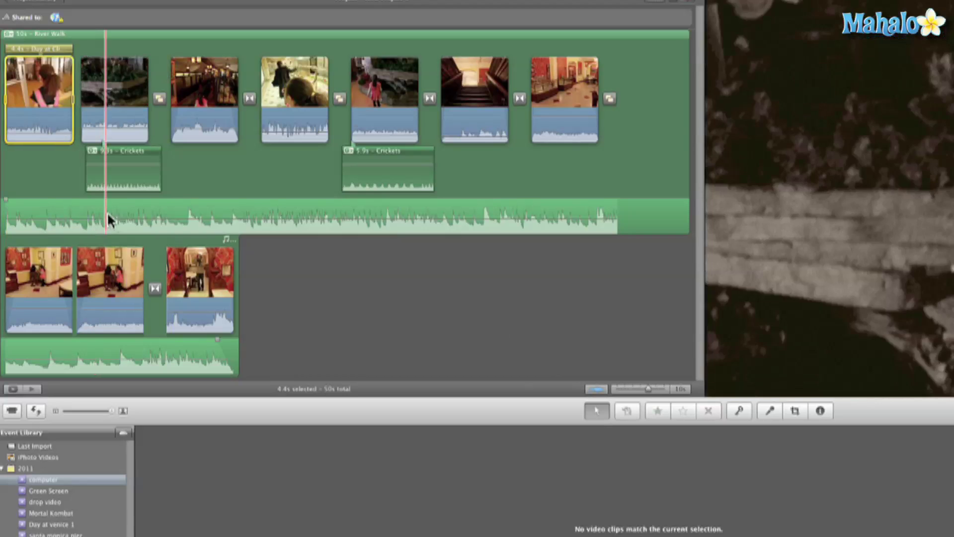
drag(122, 221, 127, 216)
key(space)
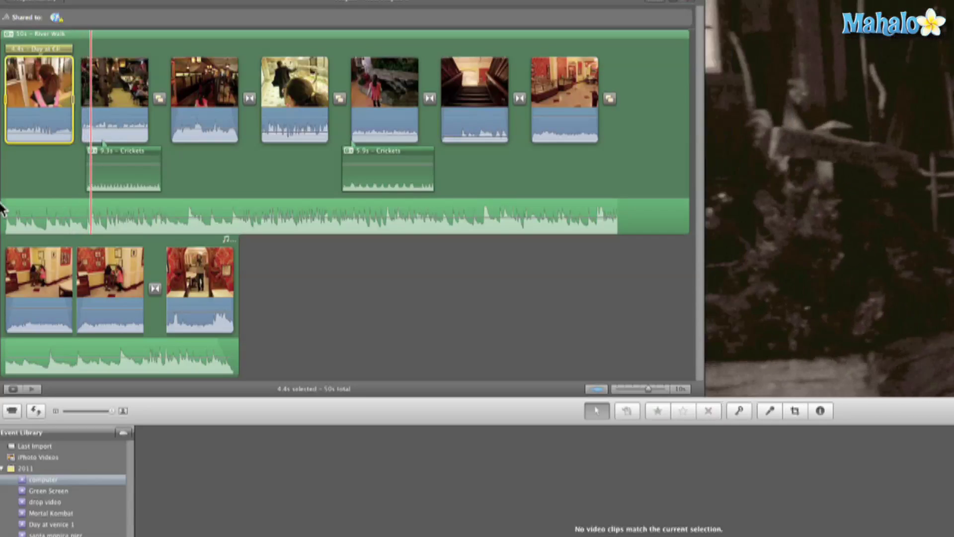
key(backslash)
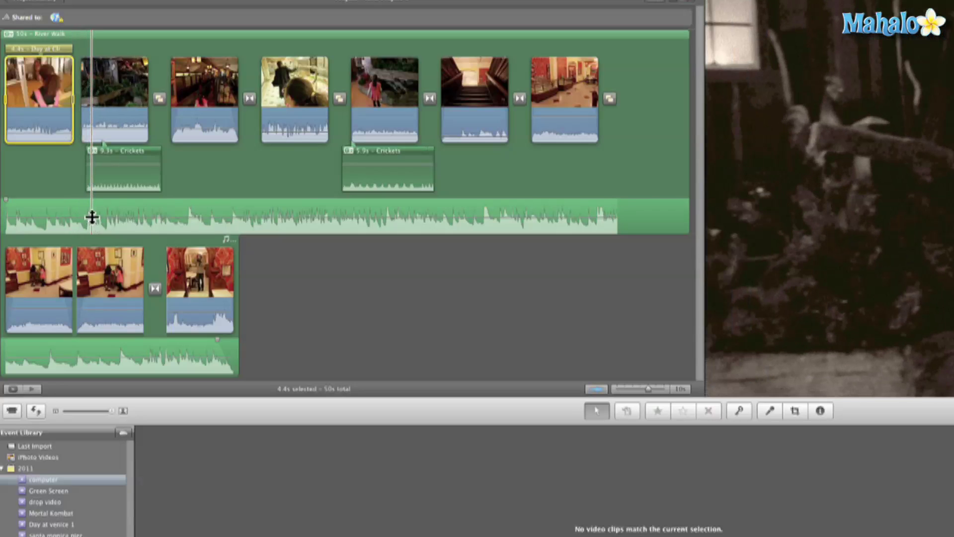
Step: Retune the music level to 16%, then 40%, settling its loud section at 53%
mouse_move(92, 225)
drag(92, 224, 92, 229)
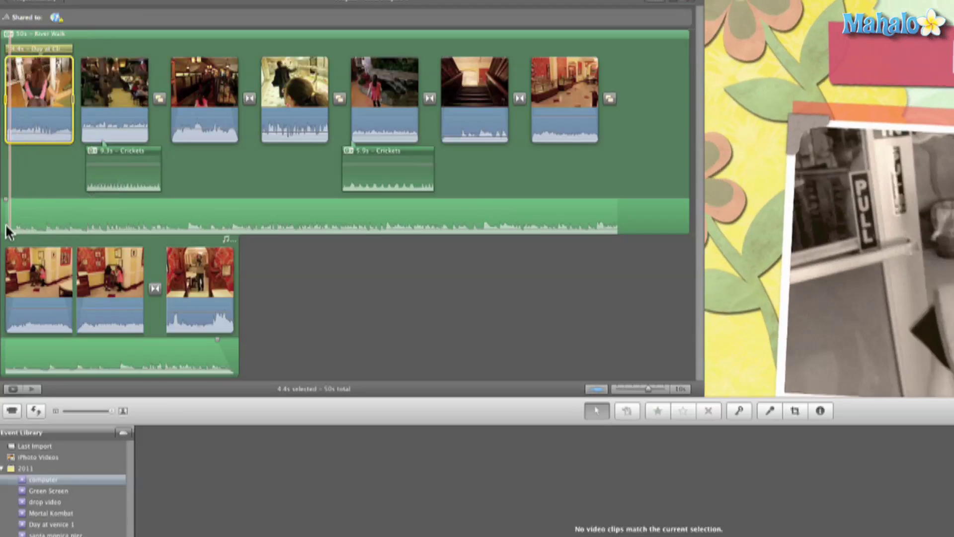
key(space)
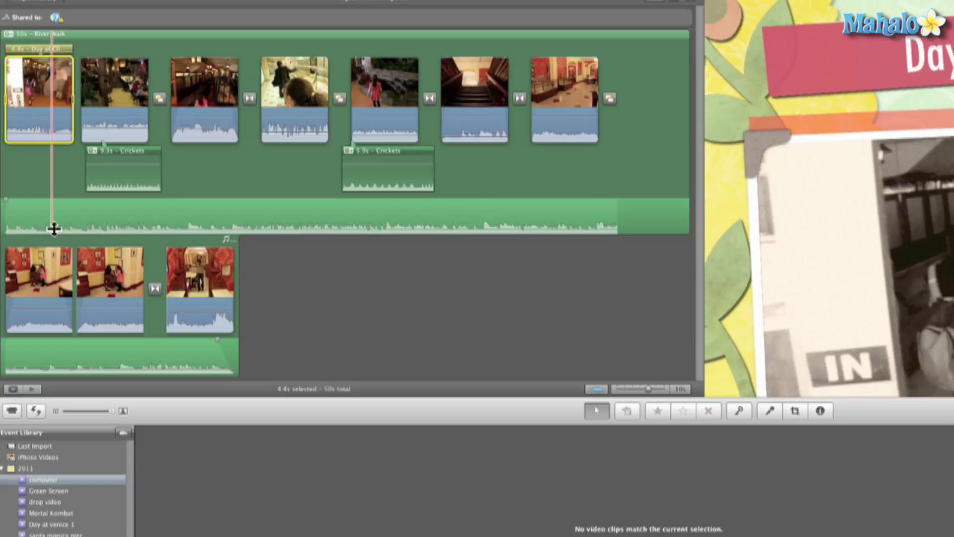
drag(56, 224, 70, 219)
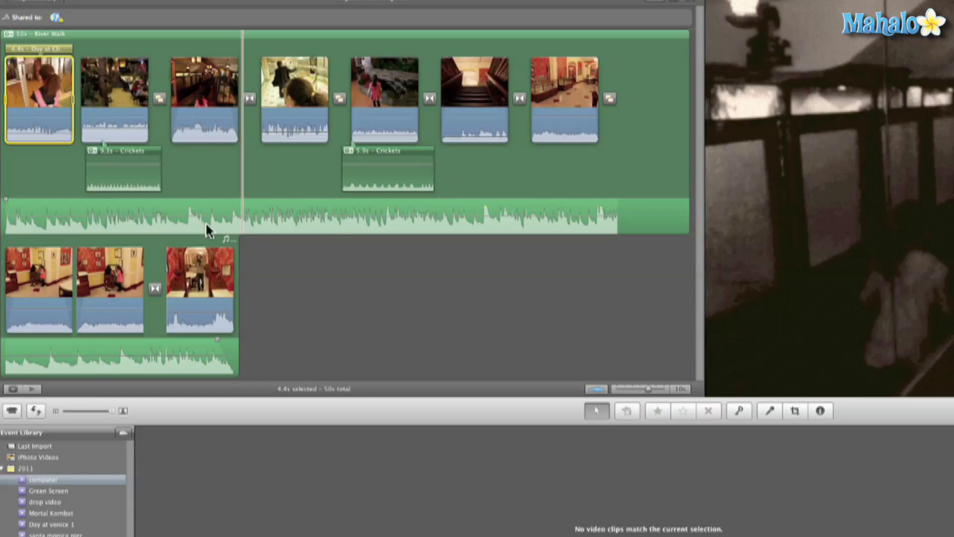
key(space)
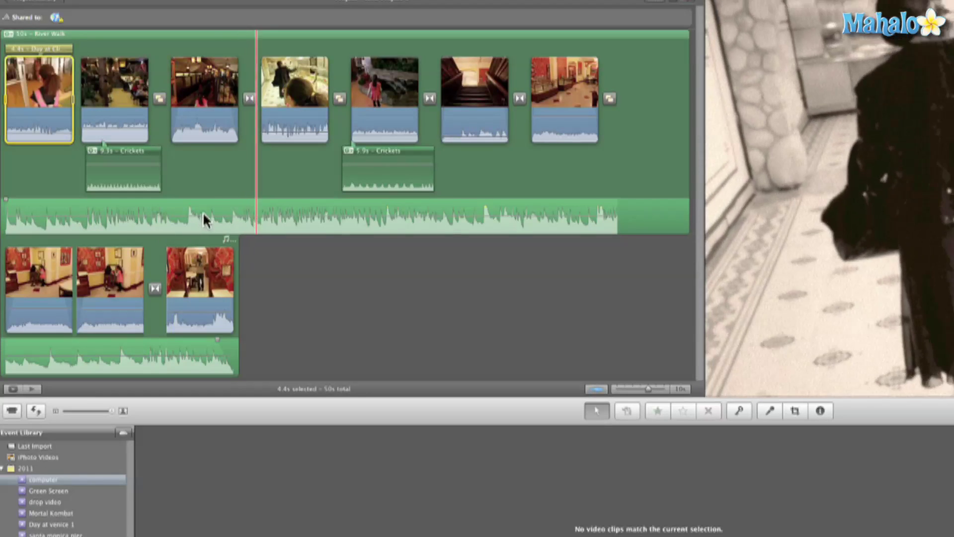
drag(224, 216, 227, 219)
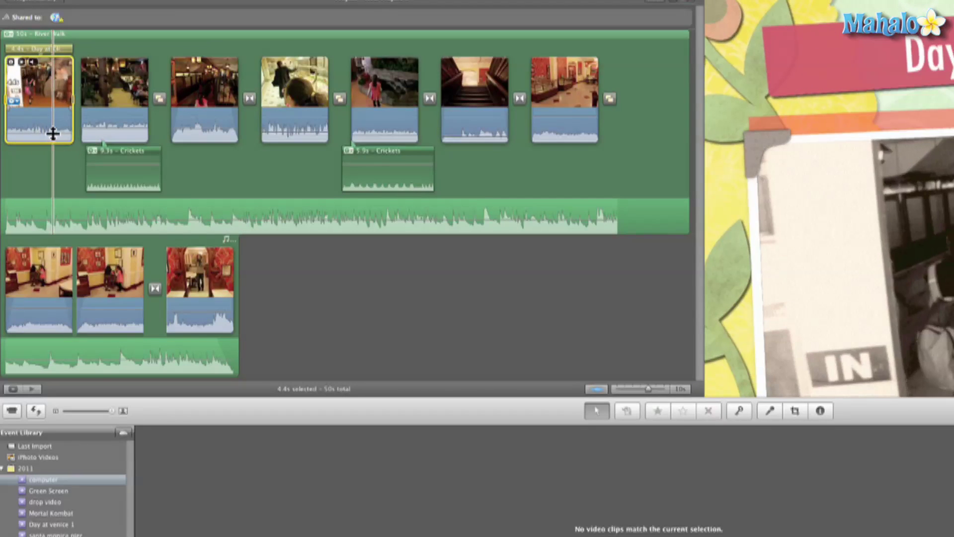
Step: Drag the first clip's waveform volume line down to 0% to mute it
drag(53, 128, 55, 126)
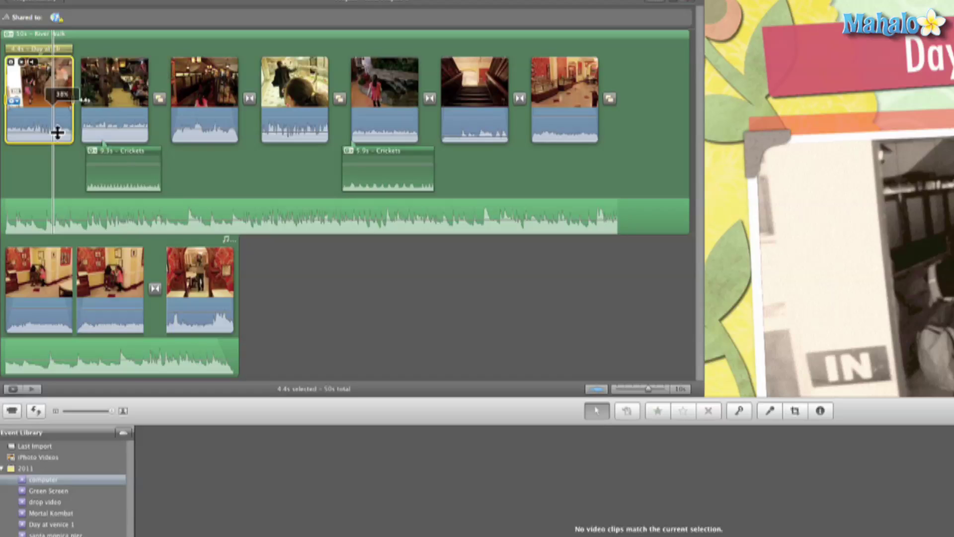
drag(59, 138, 59, 144)
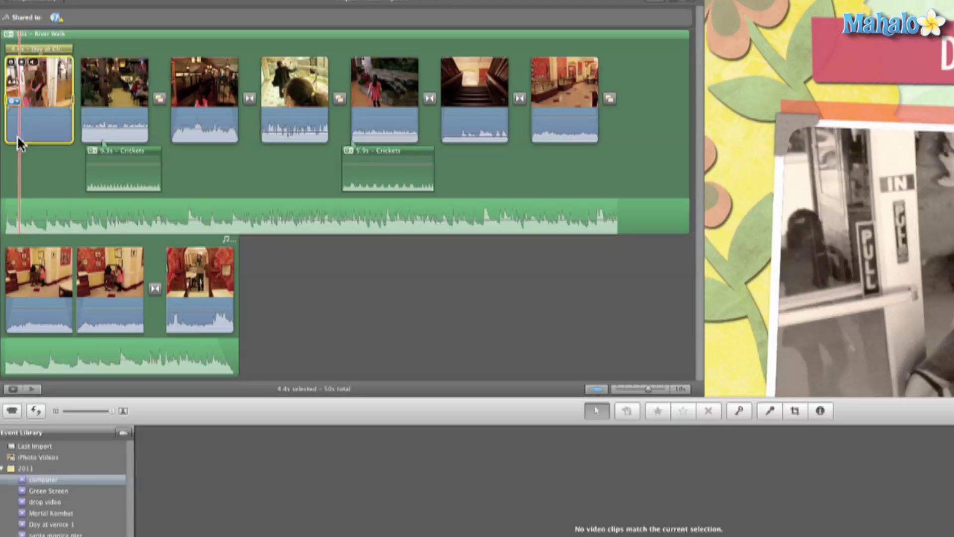
Step: Enable ducking on the first clip, lowering other tracks to about 78%, and close its settings
click(31, 121)
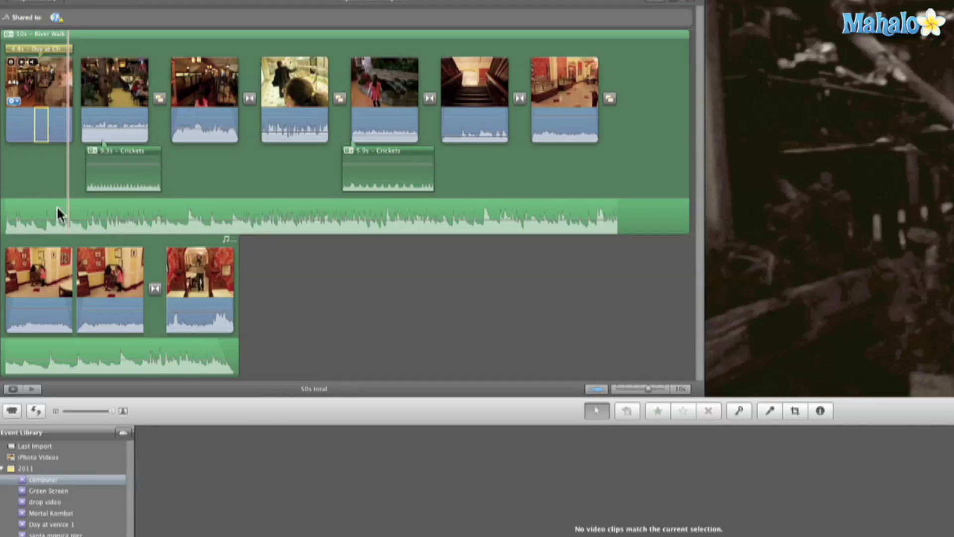
double_click(54, 82)
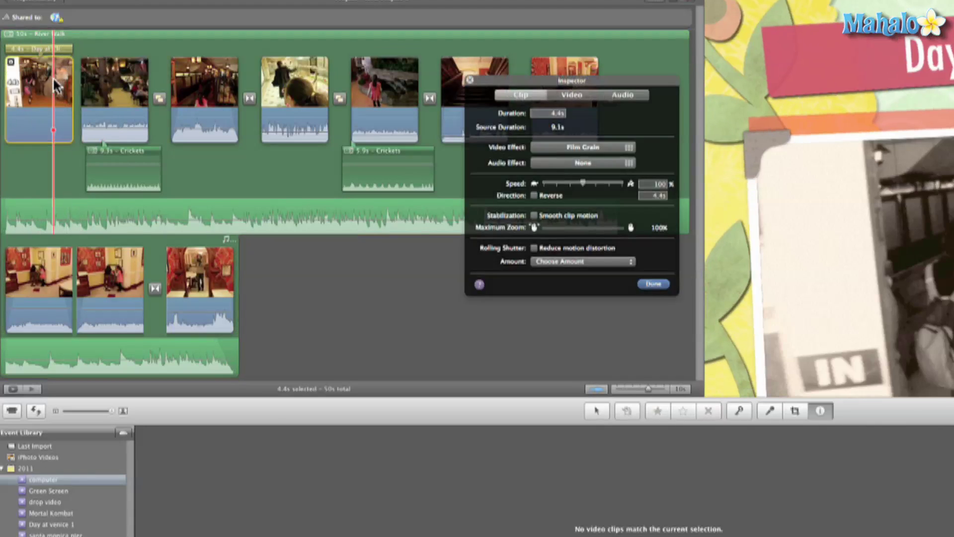
click(624, 96)
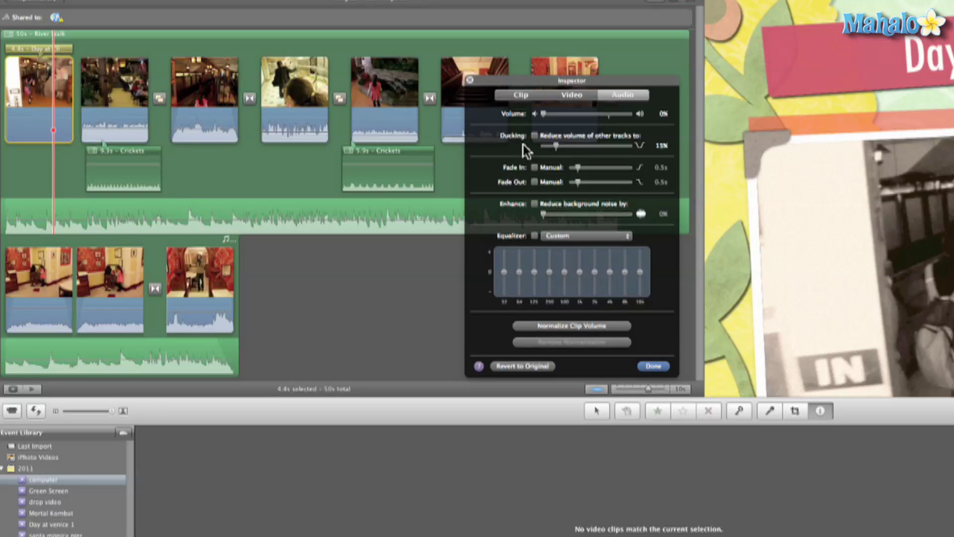
drag(559, 149, 594, 147)
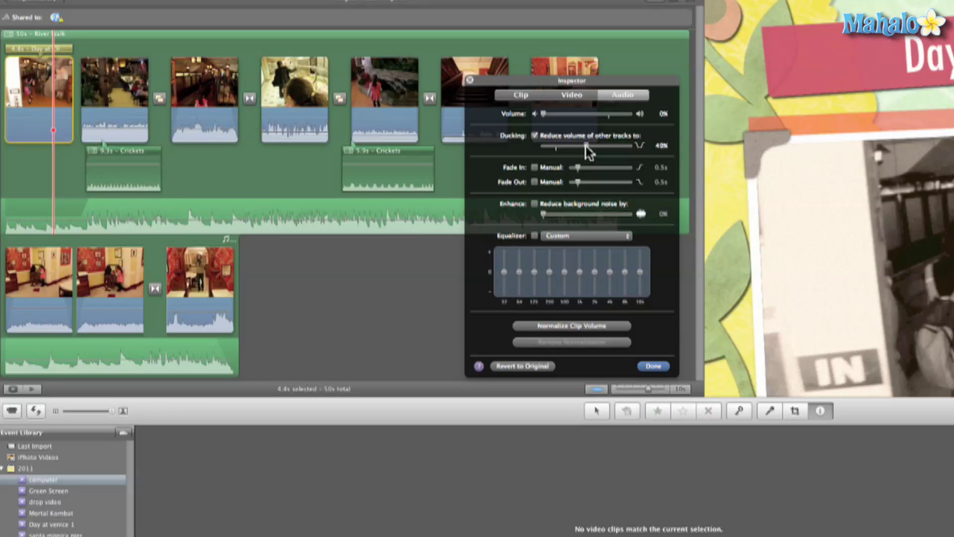
drag(570, 146, 613, 146)
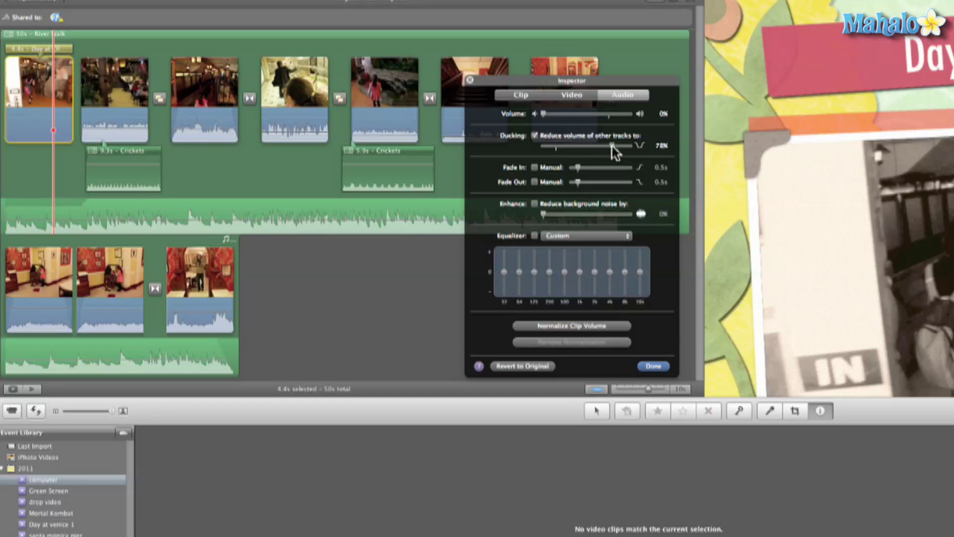
click(470, 80)
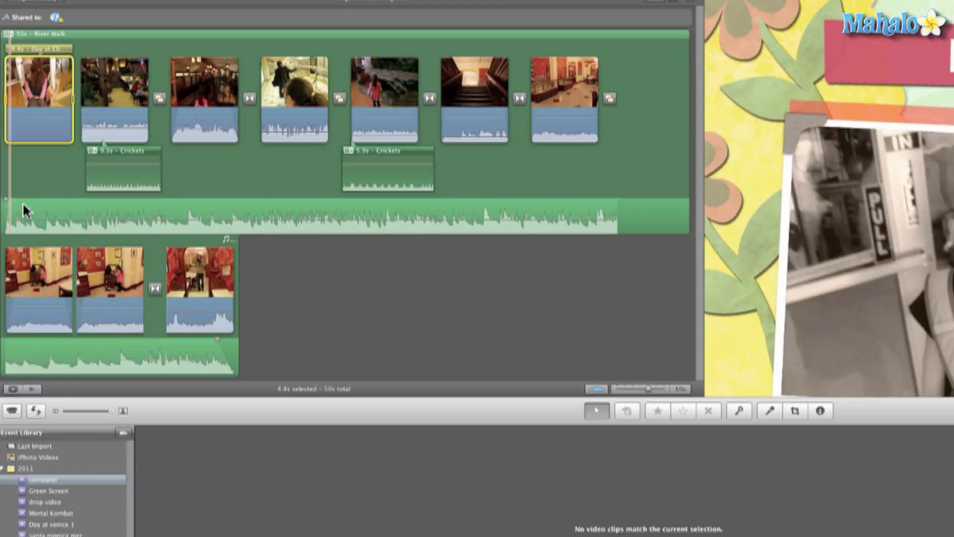
Step: Select a short range of the background music and play from that point
drag(12, 218, 71, 228)
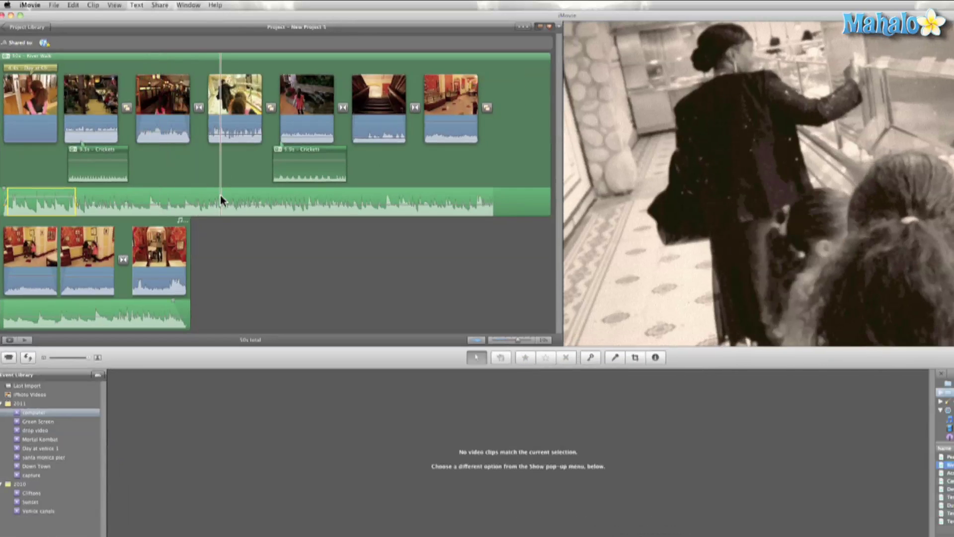
click(221, 197)
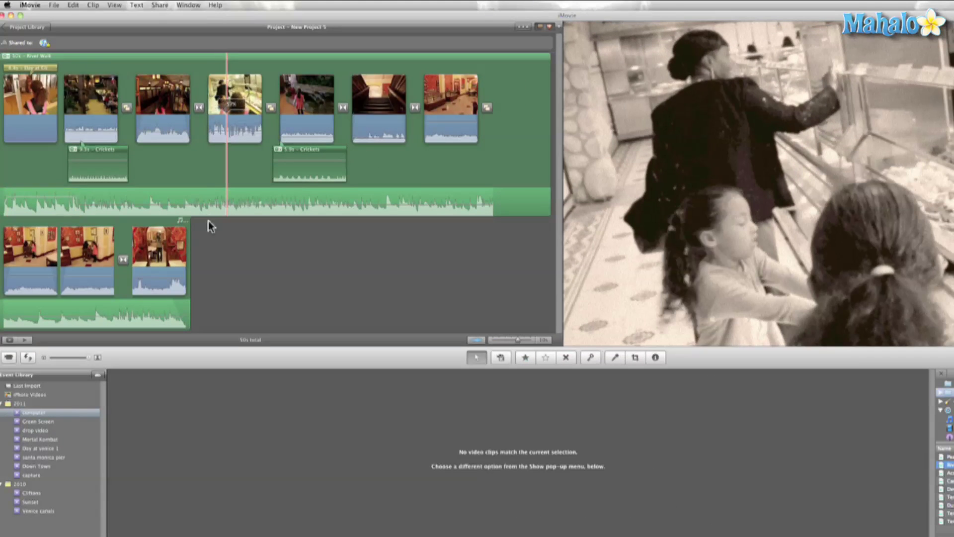
drag(212, 205, 267, 205)
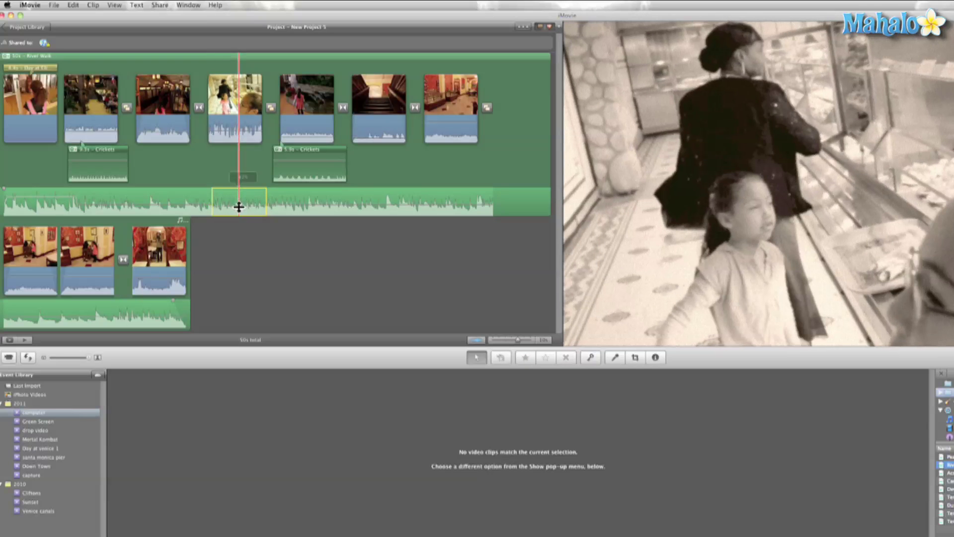
key(space)
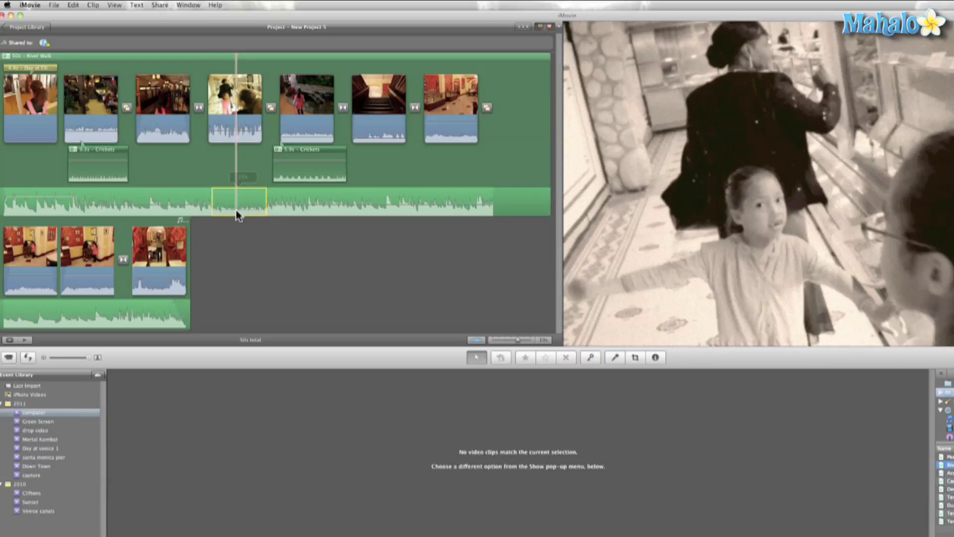
Step: Review the fourth clip's audio settings, then select a range near the music's start
click(234, 99)
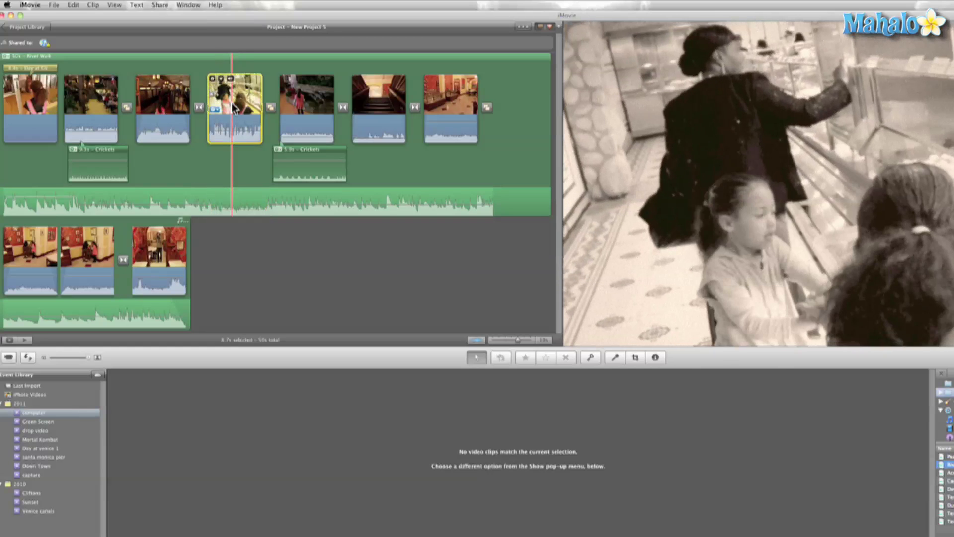
key(i)
click(490, 106)
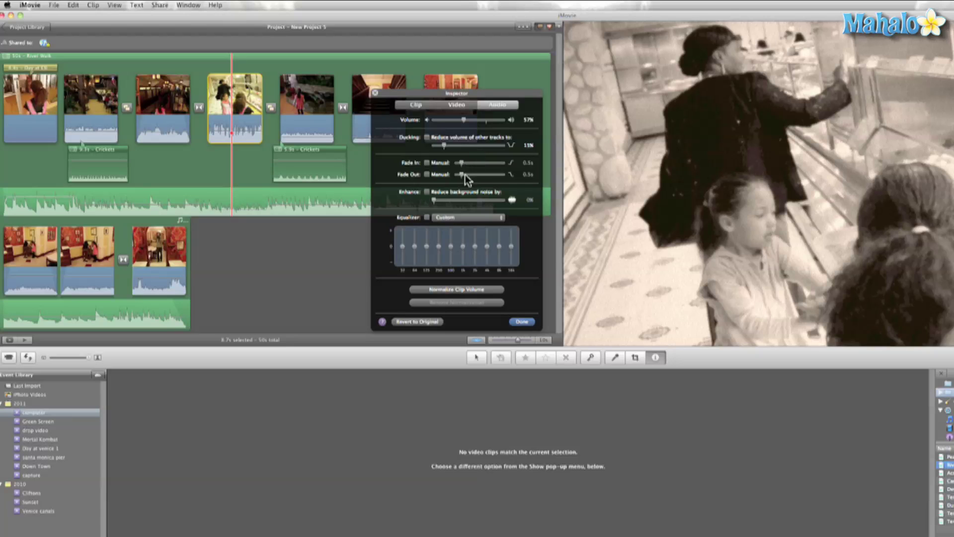
key(Escape)
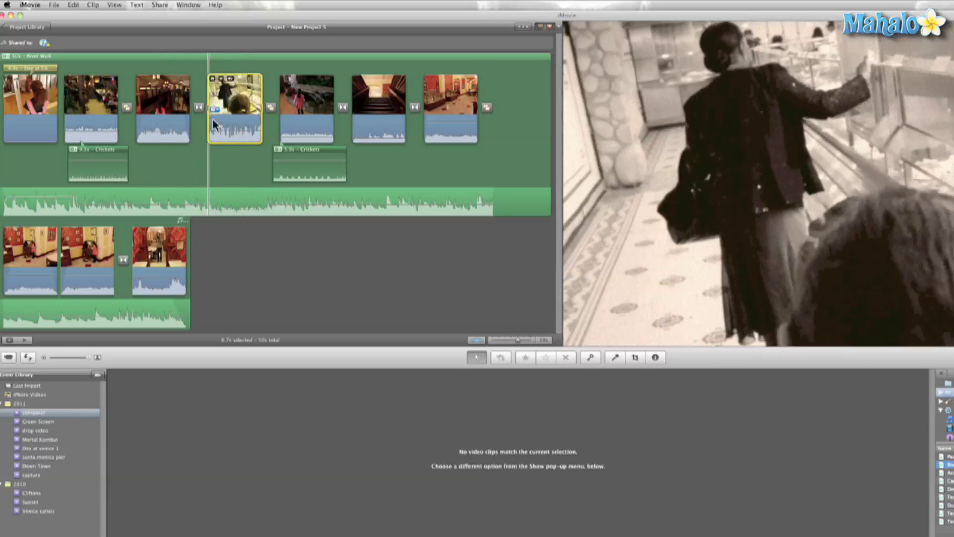
click(203, 149)
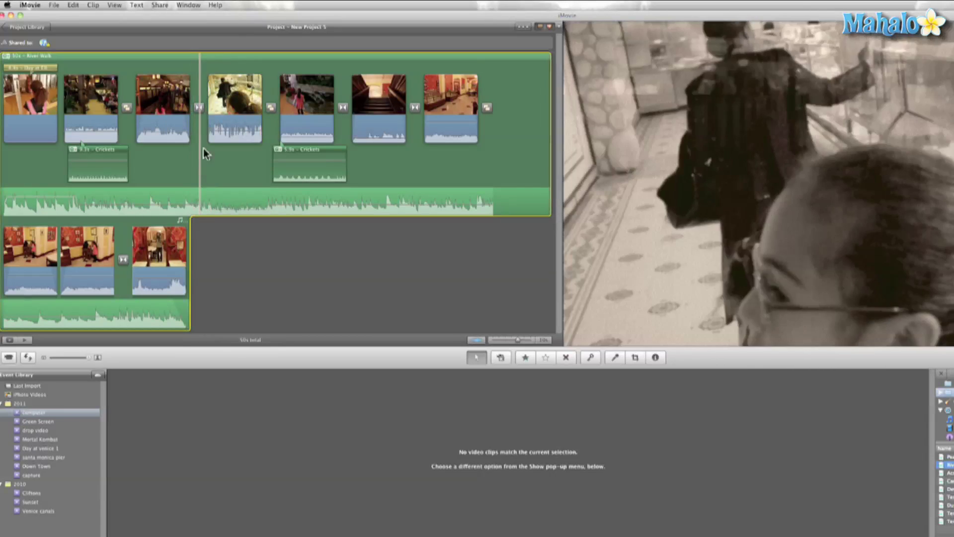
click(127, 192)
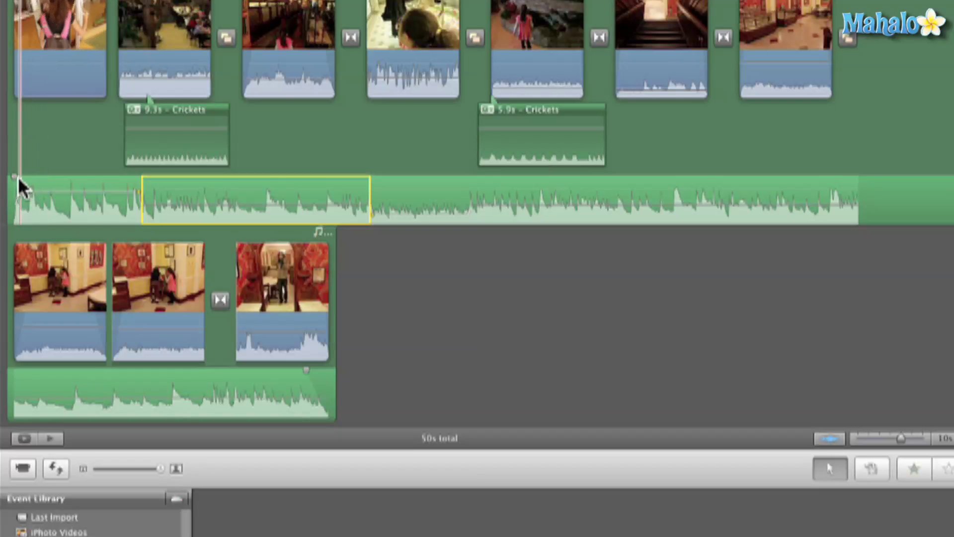
Step: Clear the music range selection and play the project back
click(22, 192)
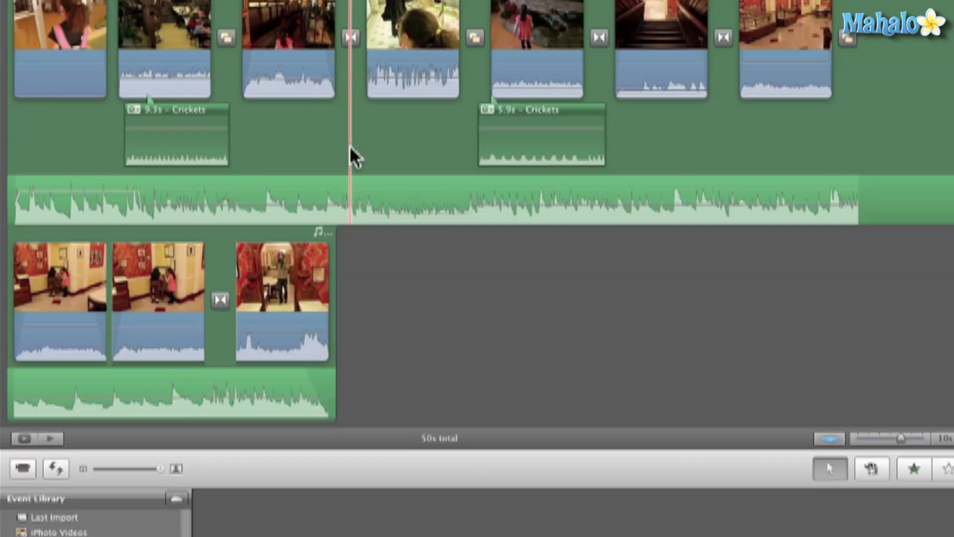
key(space)
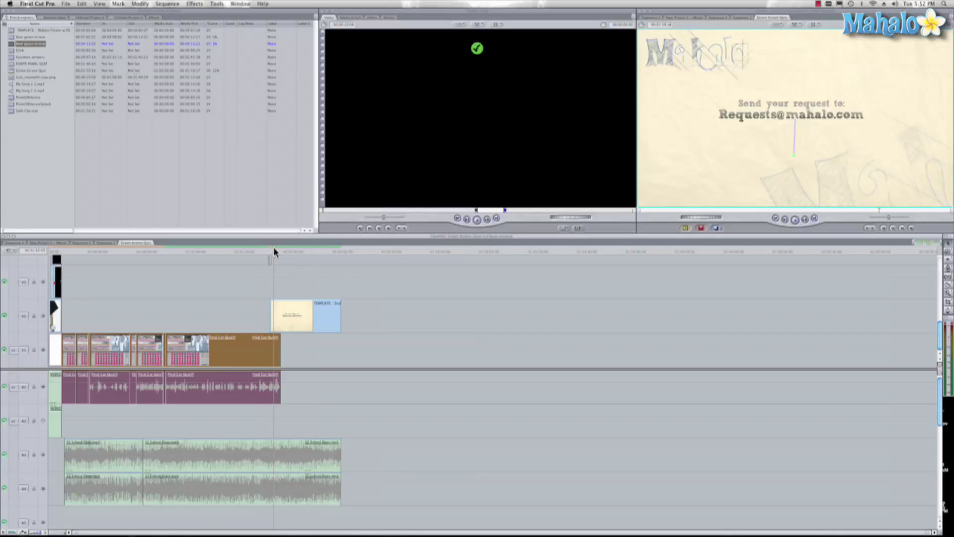
Step: Open 12 School Daze.mp3 in the Viewer, pull its level to about -11 dB and play it
drag(274, 251, 181, 278)
double_click(227, 388)
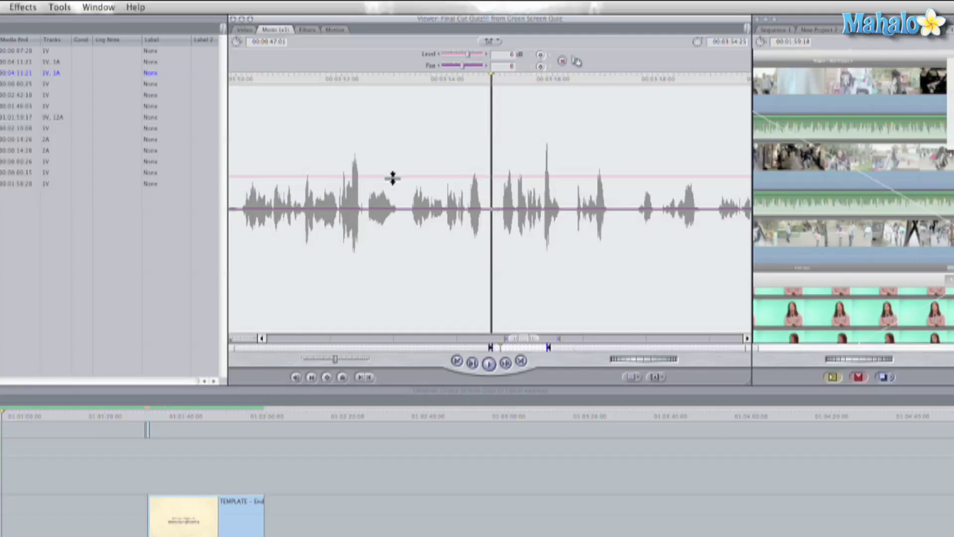
drag(393, 178, 417, 133)
key(space)
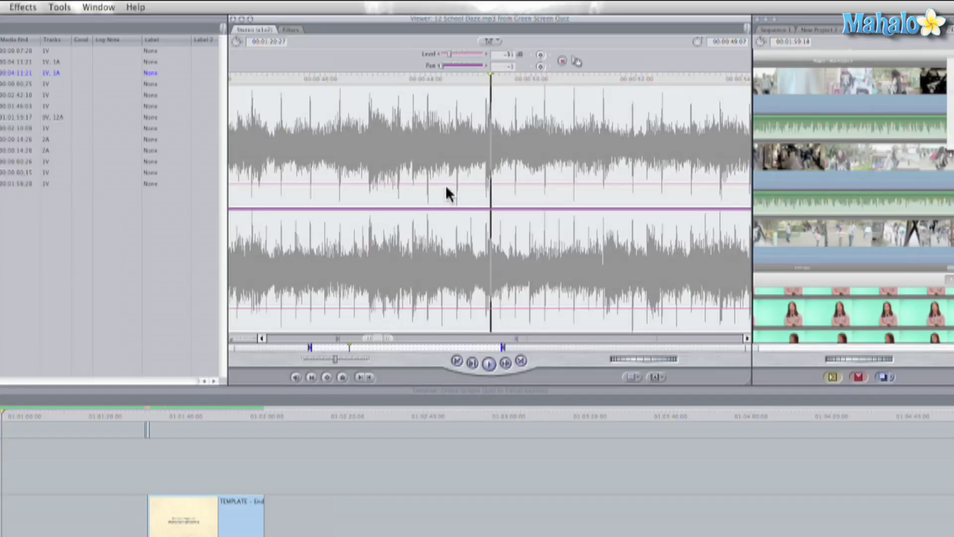
Step: Drag the music's pink level line until it reads about -22 dB
drag(451, 166, 454, 191)
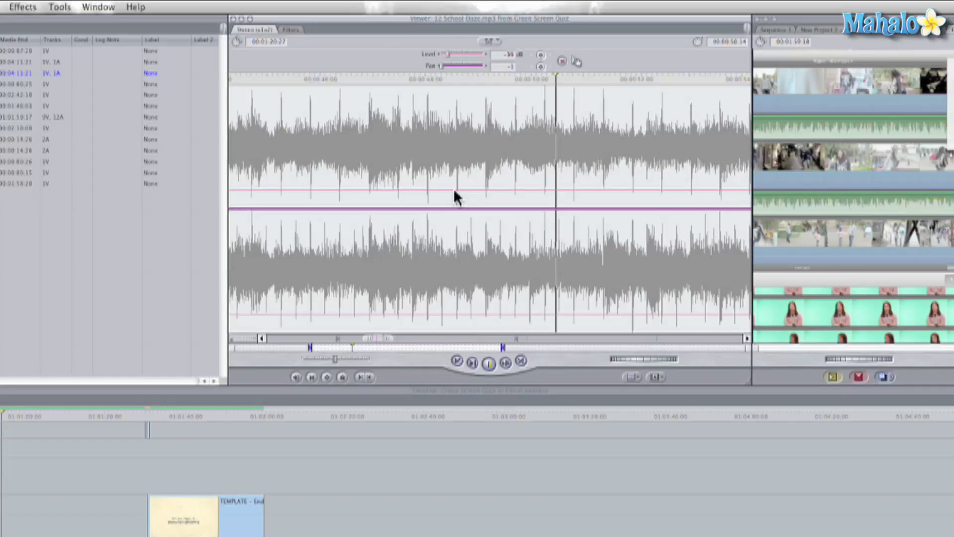
drag(456, 190, 458, 173)
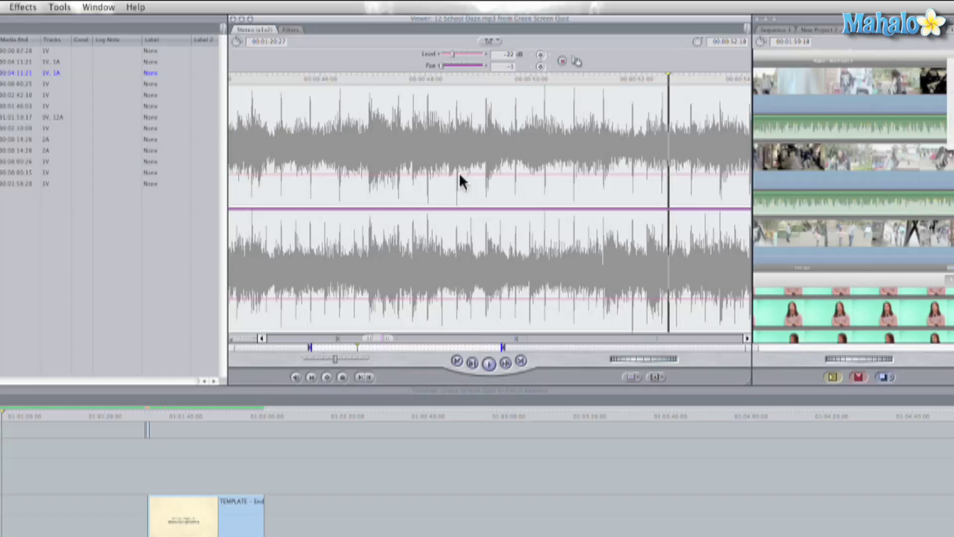